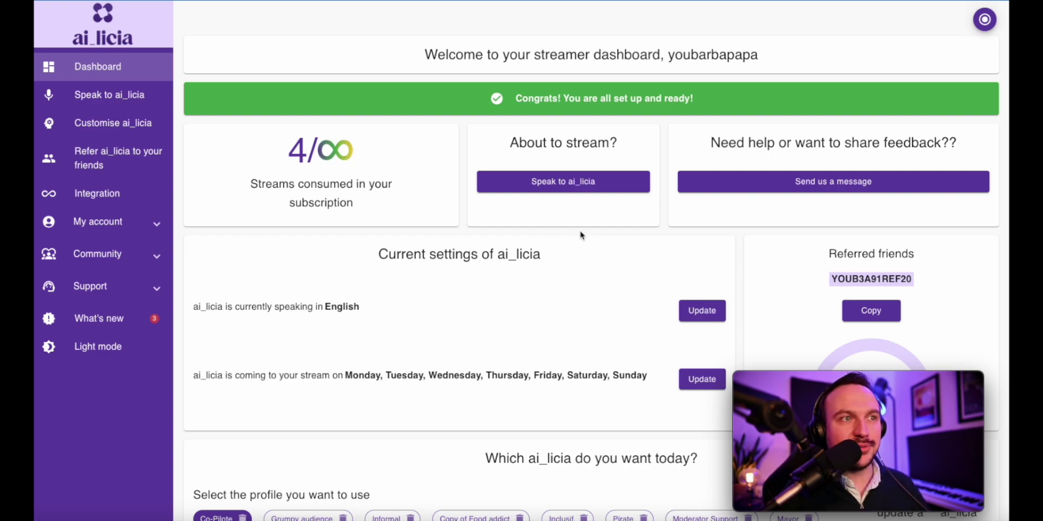
- Review the dashboard's current ai_licia settings, the list of profiles, the streamer selection and the settings test section
scroll(580, 263, down, 2)
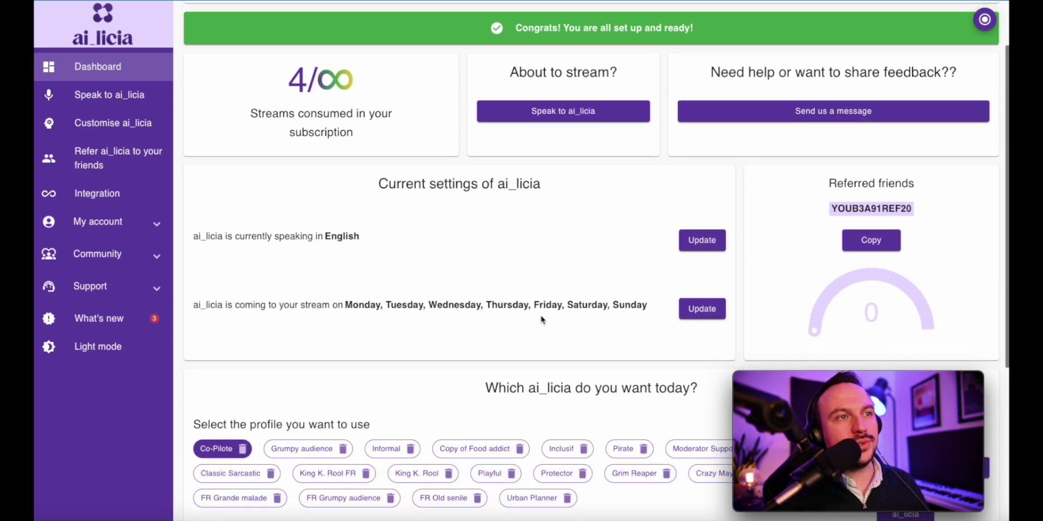
scroll(526, 321, down, 1)
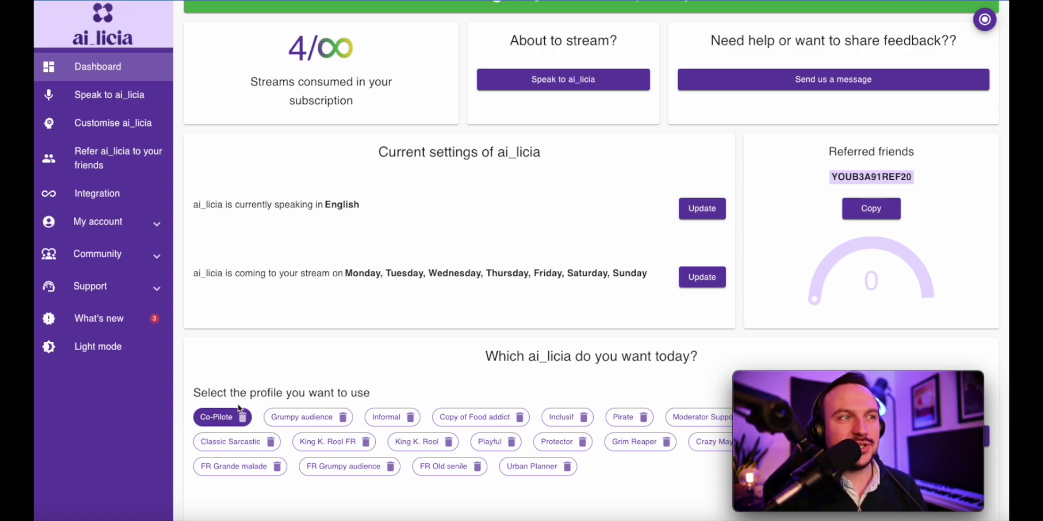
scroll(516, 398, down, 3)
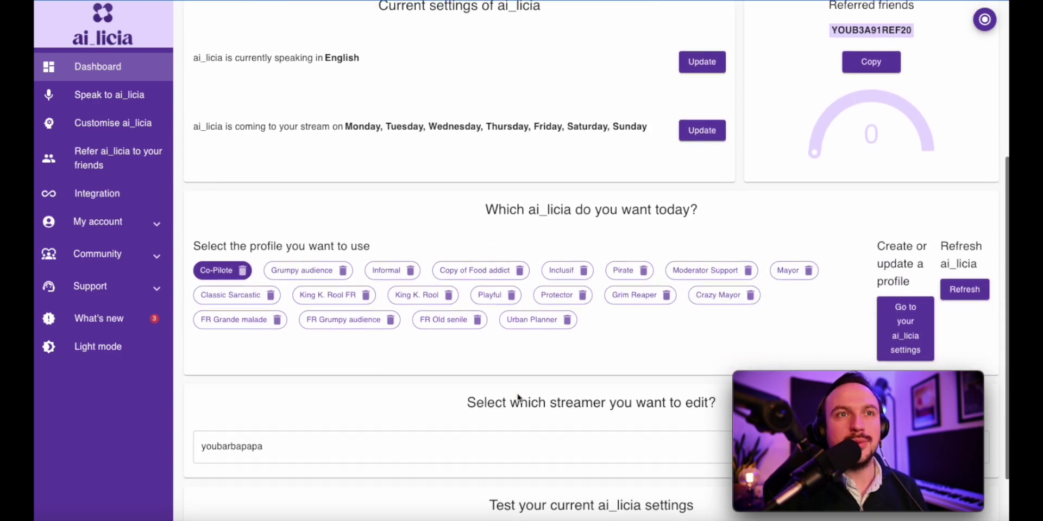
scroll(517, 399, up, 1)
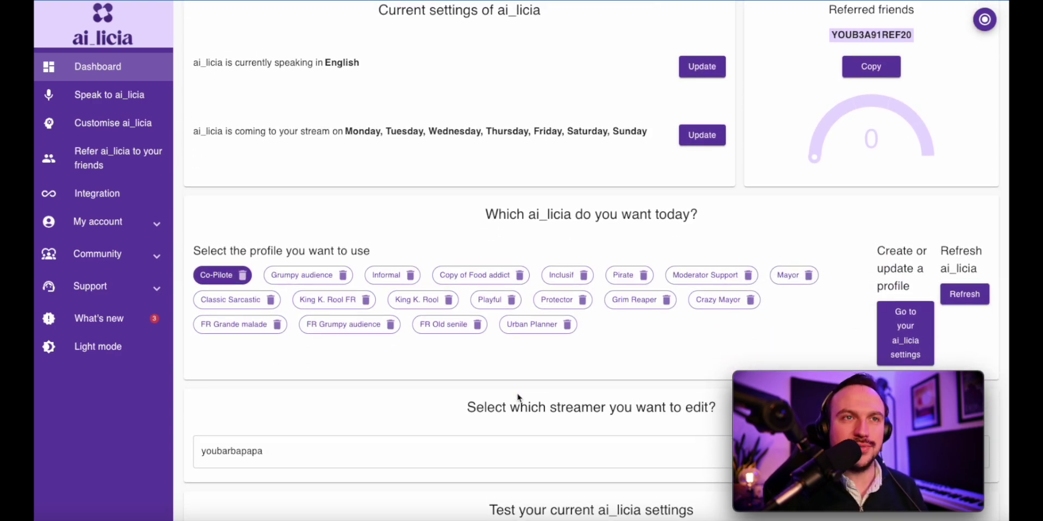
scroll(519, 398, down, 1)
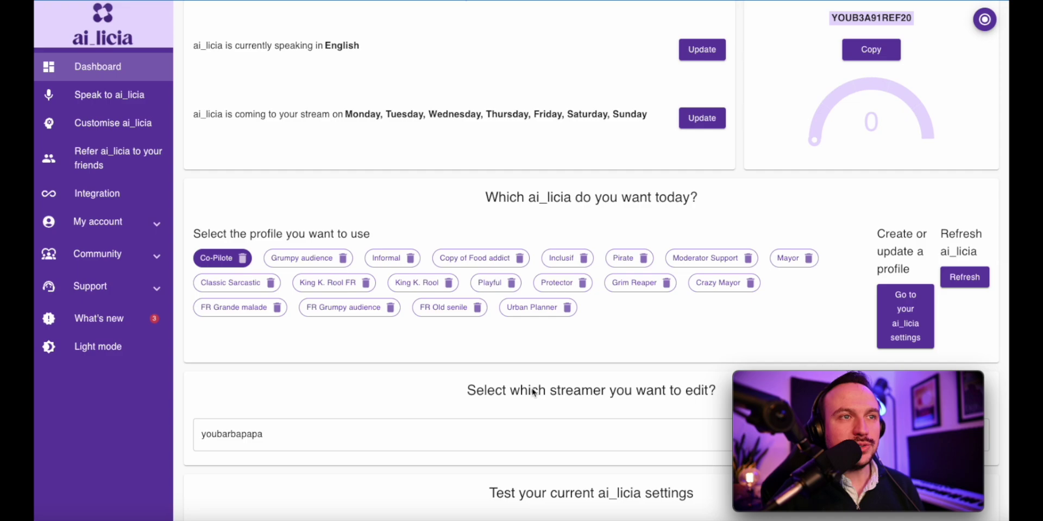
scroll(548, 390, up, 1)
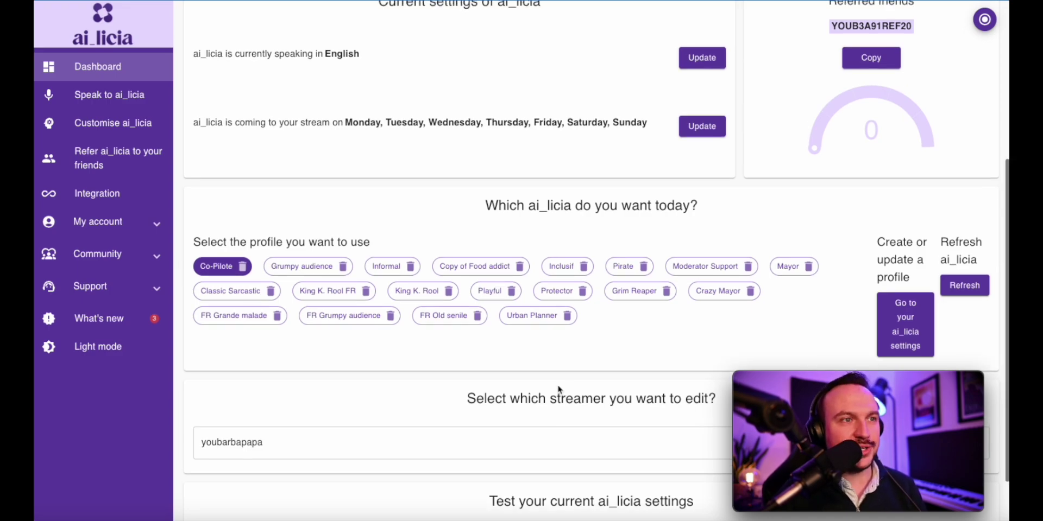
scroll(615, 381, up, 5)
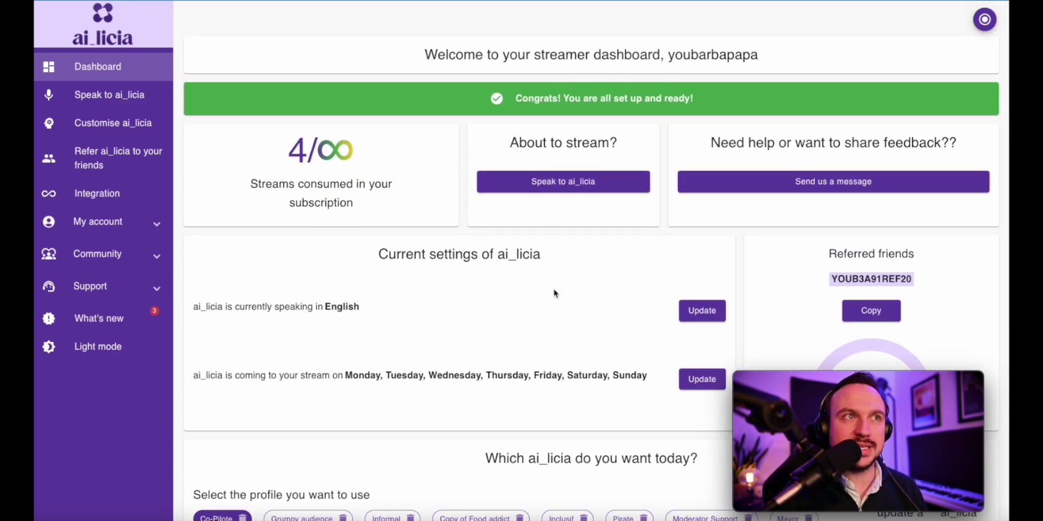
scroll(603, 309, down, 6)
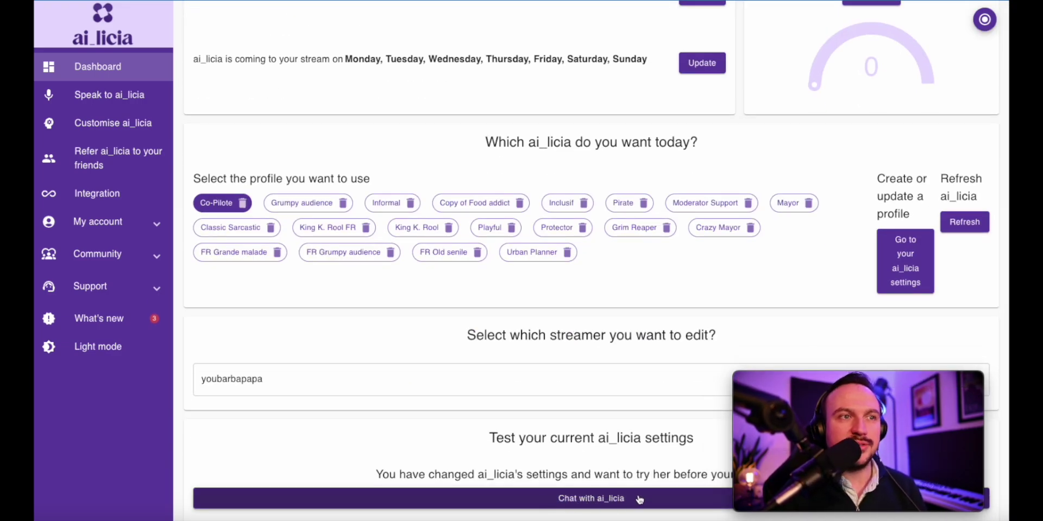
- Open the test chat for the current ai_licia settings, dismiss the chat rules and stop the chat
click(579, 498)
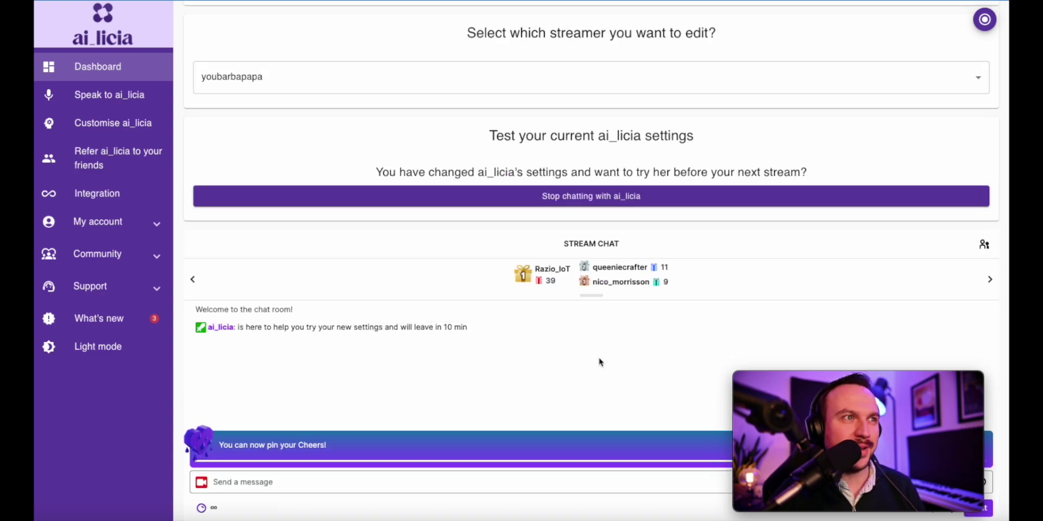
click(341, 484)
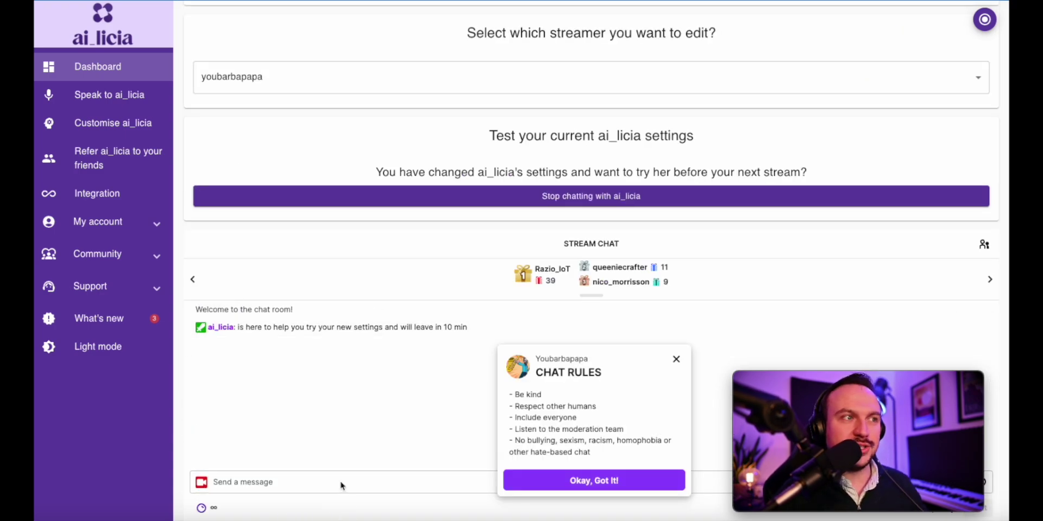
click(340, 483)
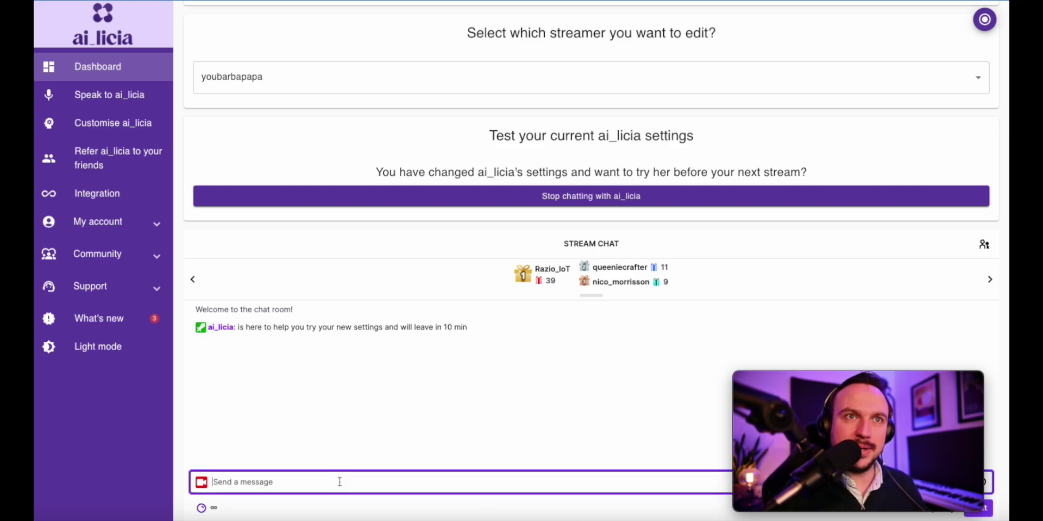
click(580, 204)
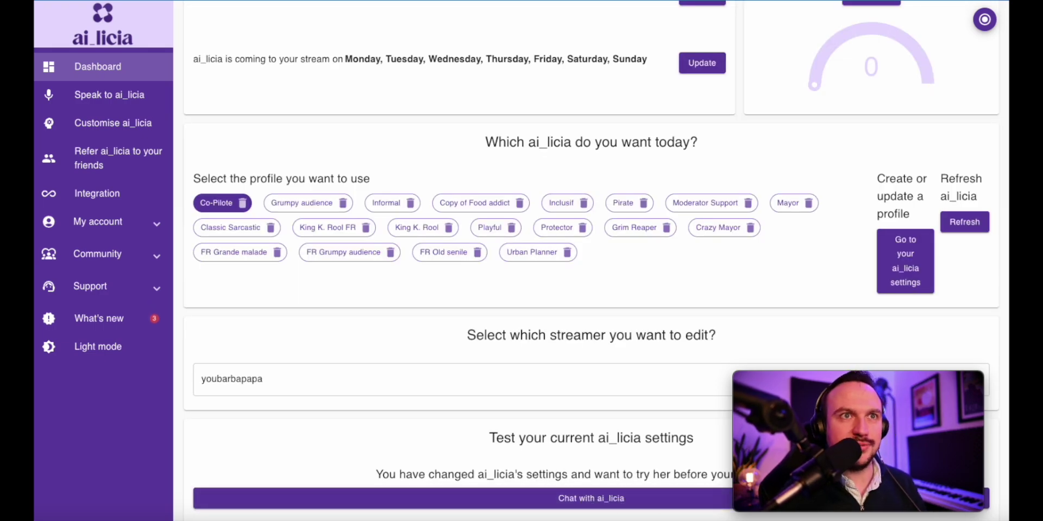
- In the account settings, describe the stream as "I am a Saxophone streamer, I have scheduled stream every thursday at 4pm CET"
scroll(926, 79, up, 5)
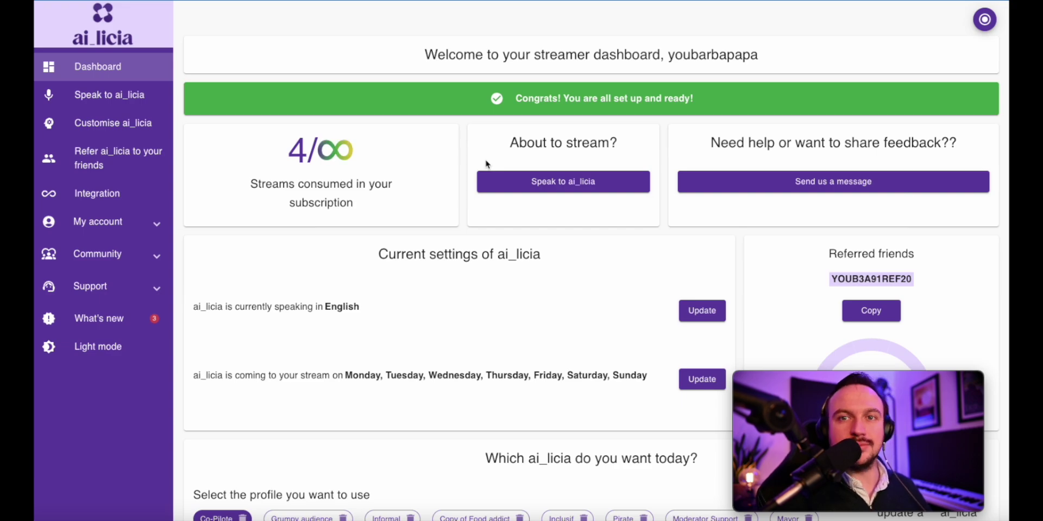
click(139, 225)
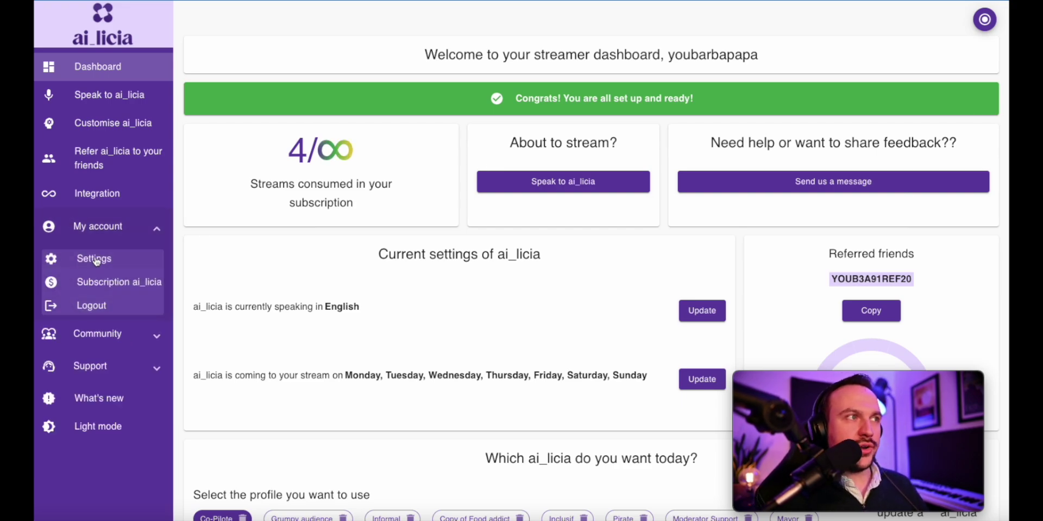
click(116, 261)
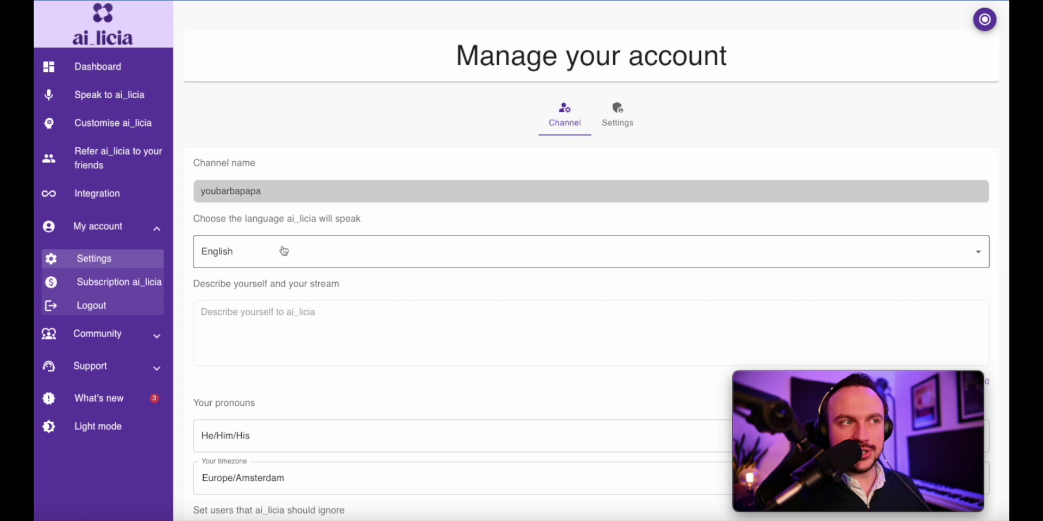
click(359, 345)
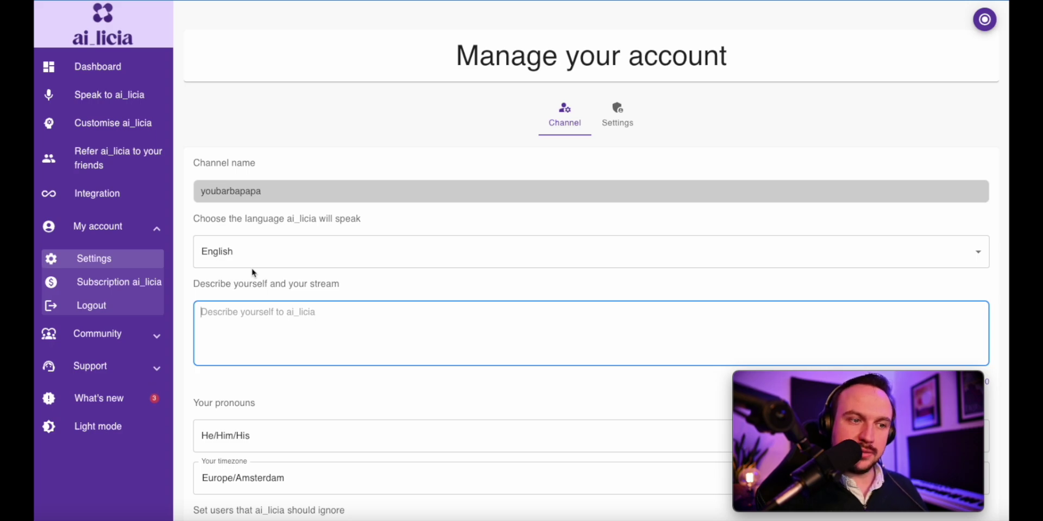
text(I am a Saxophone streamer, I have scheduled stream every thursday at 4pm CET)
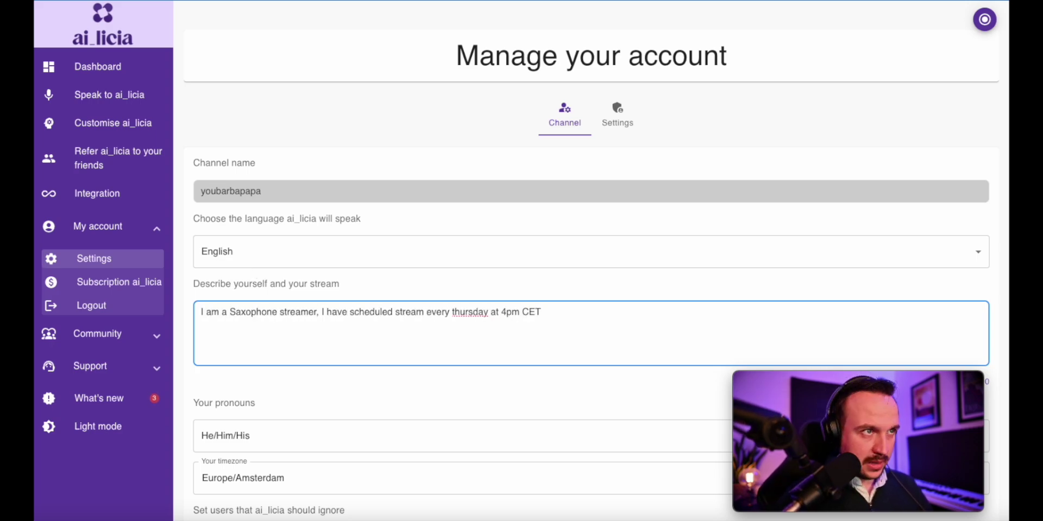
- Append to the description: "I love playing simulation games which I play live at random times during the week. I also play guitar and a bit of keyboard."
text(. I love playing simulation games which I play live at random times during the week.)
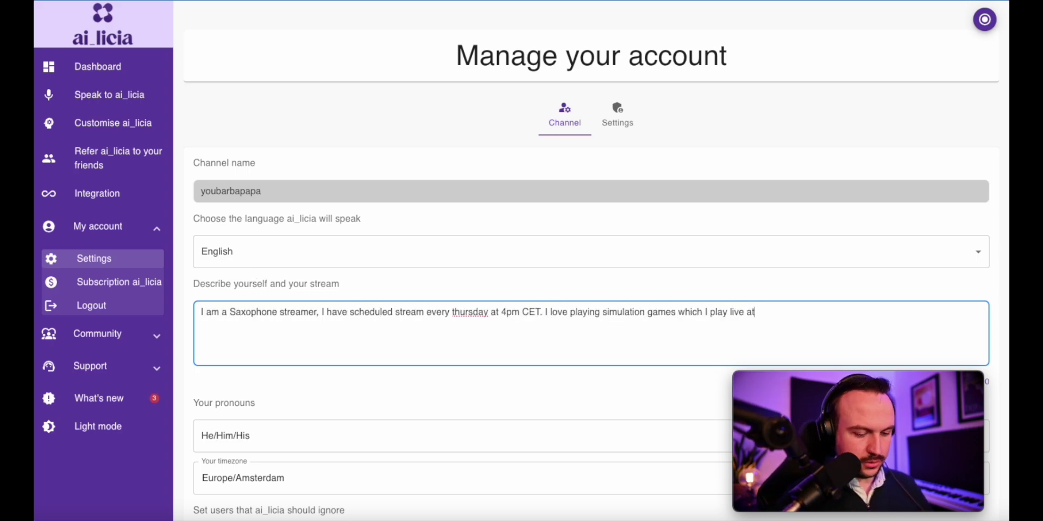
key(Return)
text(I also play guitar and a bit of keyboard.)
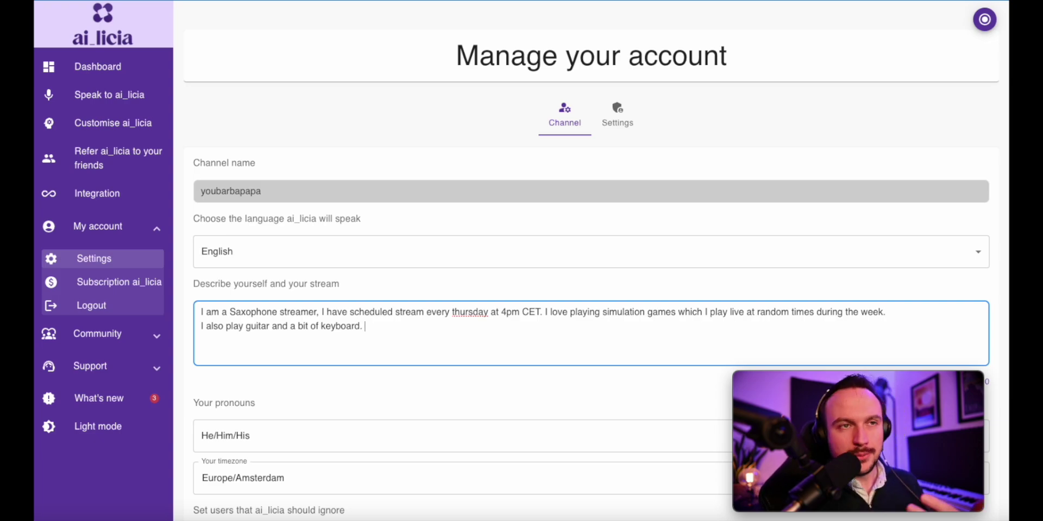
- Choose He/Him/His as the streamer's pronouns in the channel settings
scroll(326, 393, down, 3)
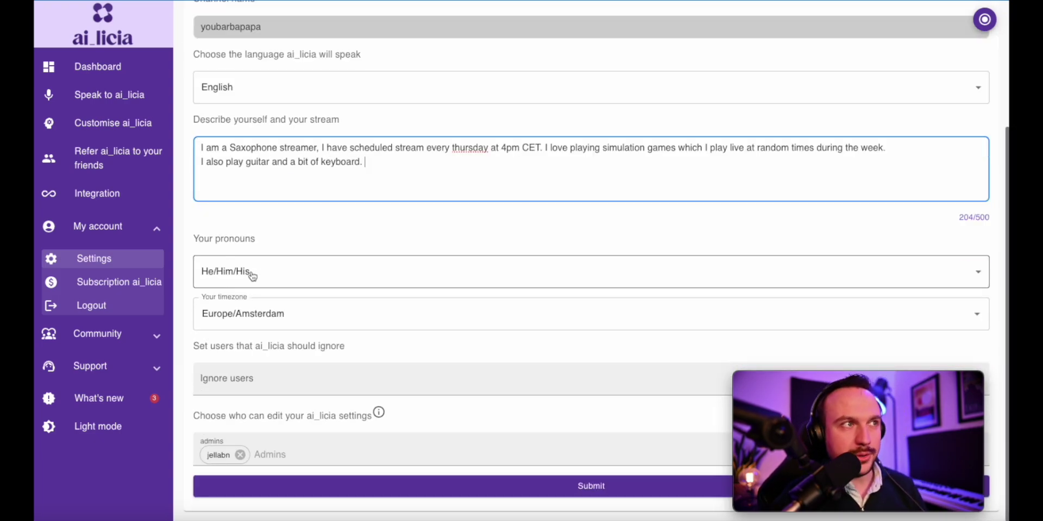
click(248, 282)
click(256, 272)
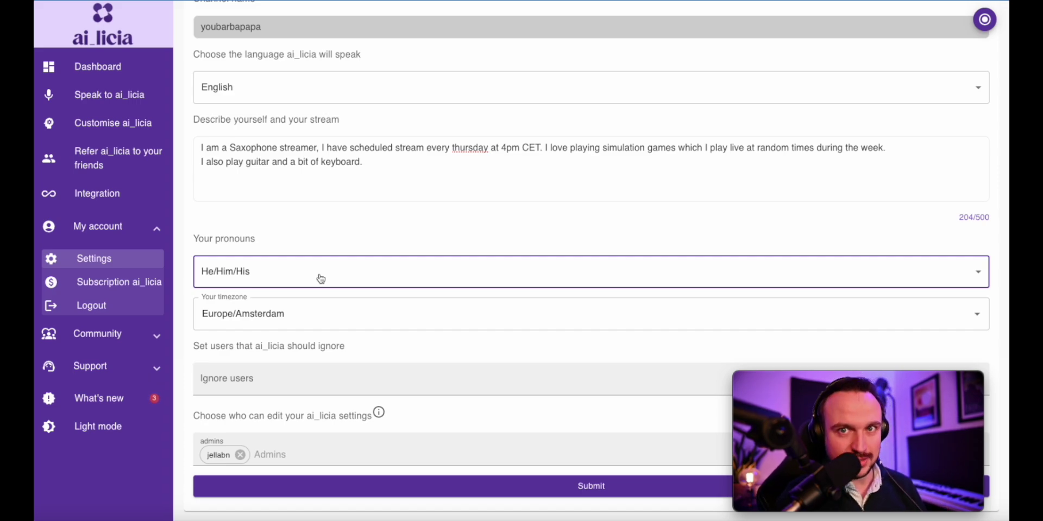
- Add funfamilygaming to the users that ai_licia should ignore
drag(194, 349, 386, 352)
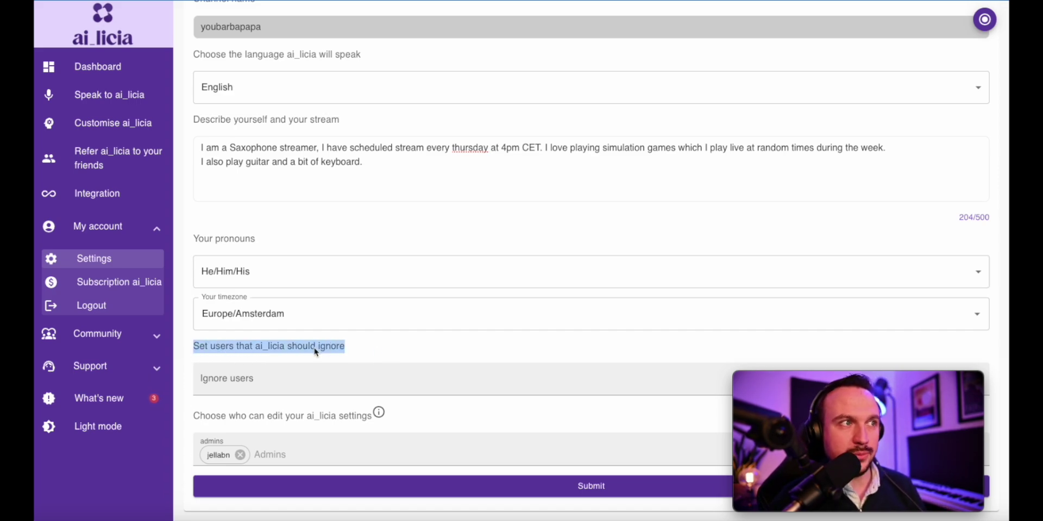
mouse_move(317, 352)
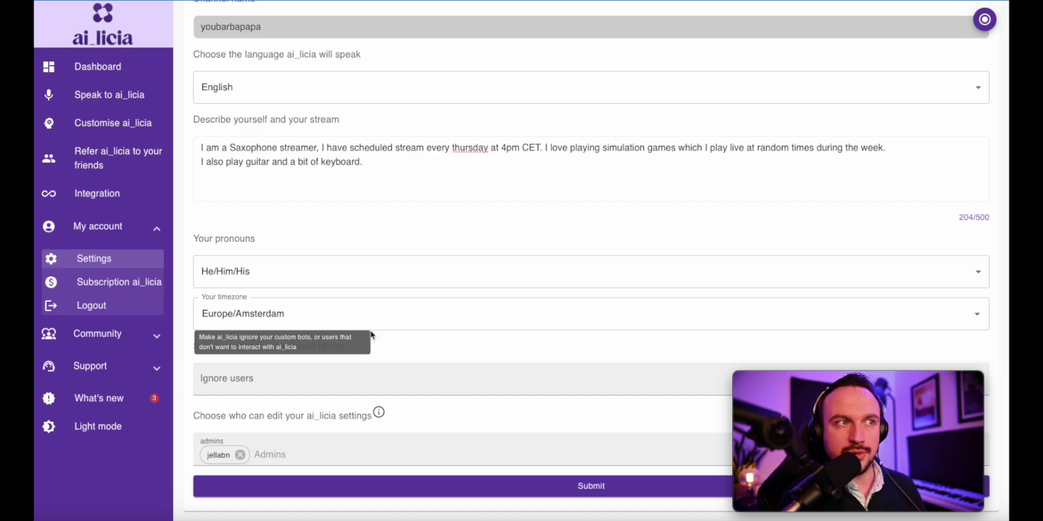
click(297, 377)
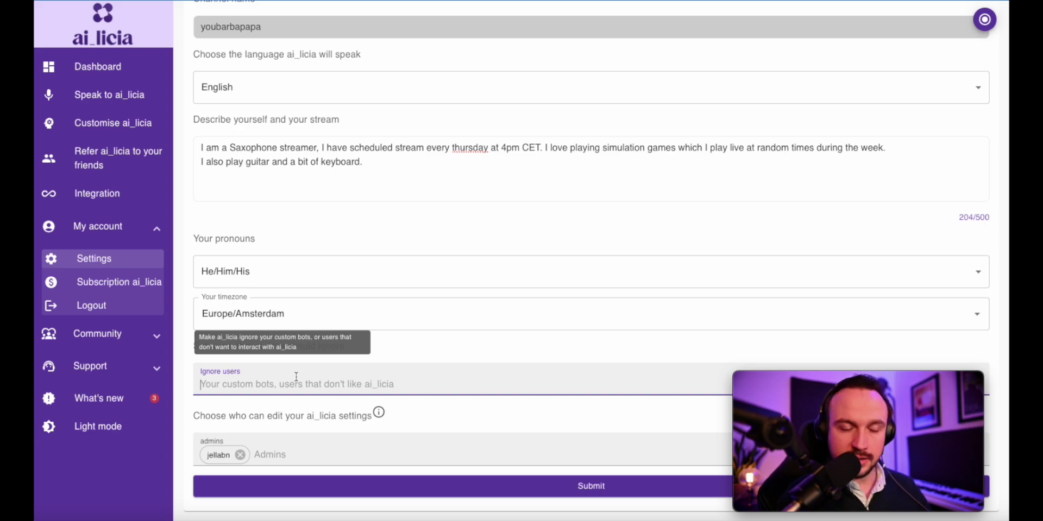
text(funfamilygaming)
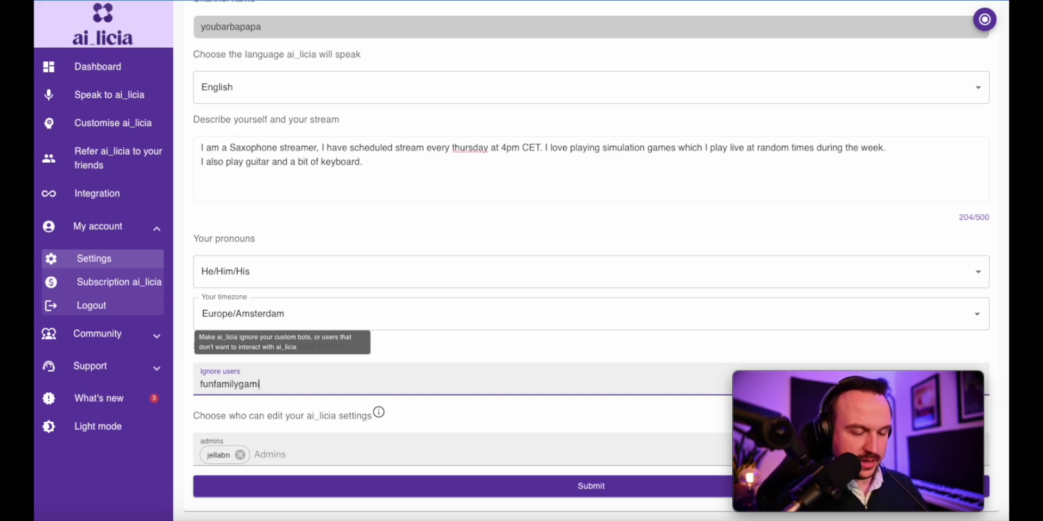
key(Return)
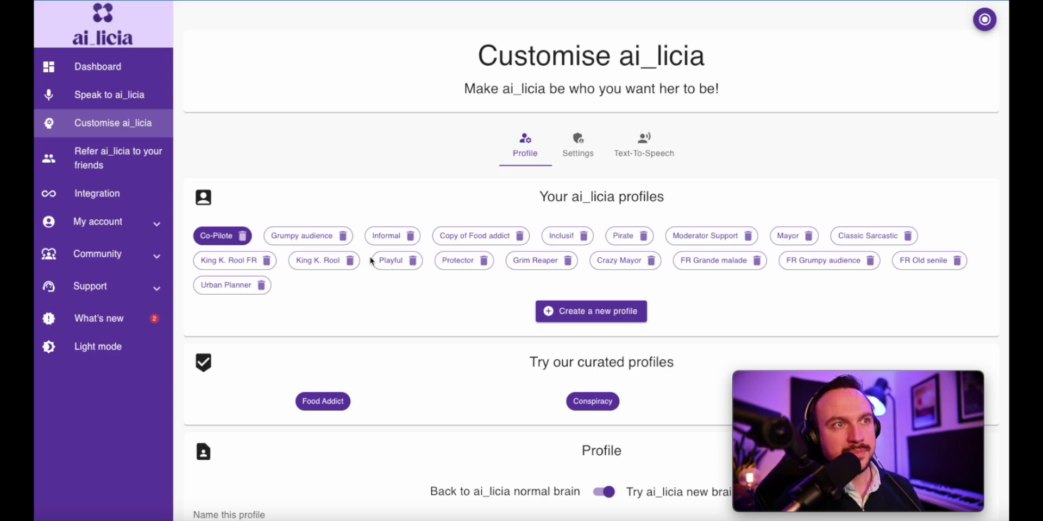
- Set the content level of the Co-Pilote profile to Family-friendly
scroll(372, 260, down, 3)
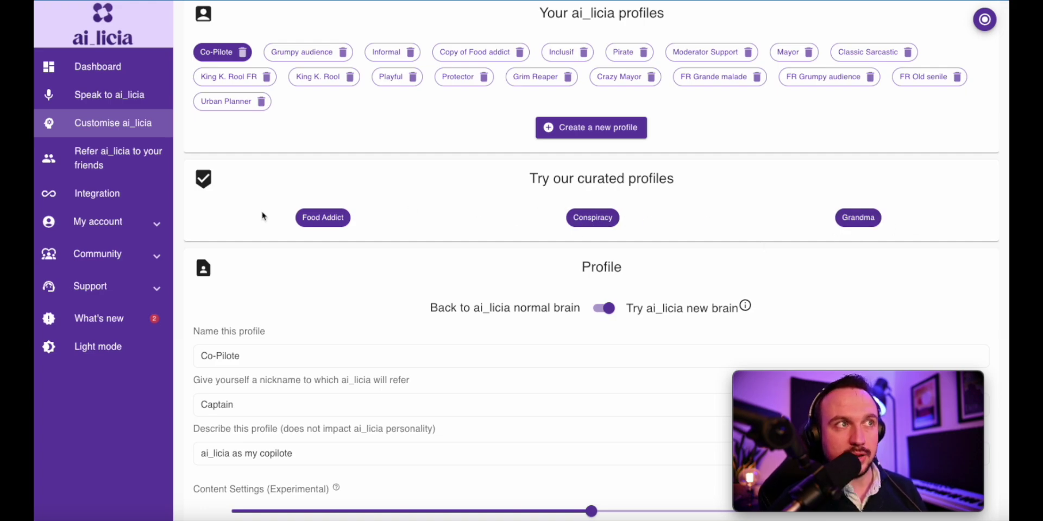
scroll(206, 231, down, 2)
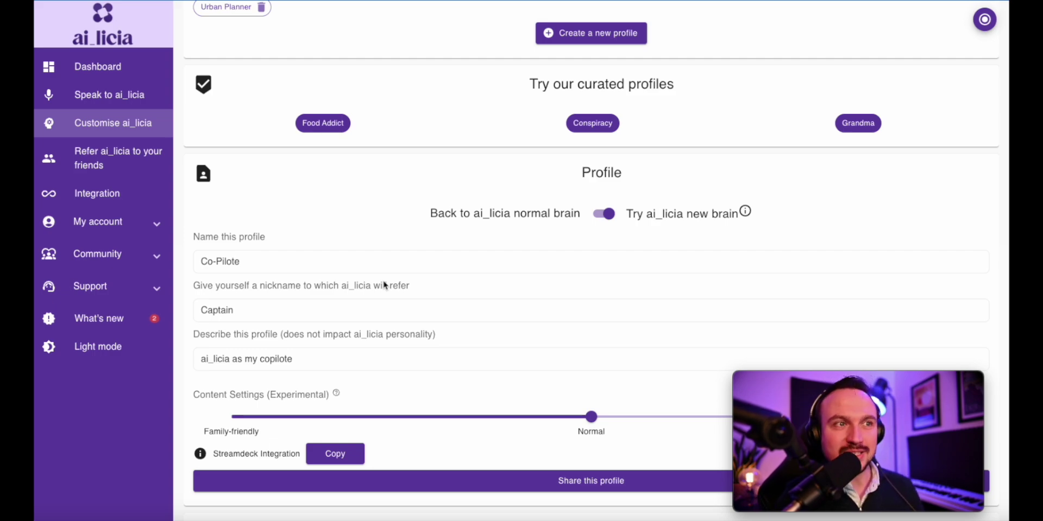
scroll(353, 285, down, 3)
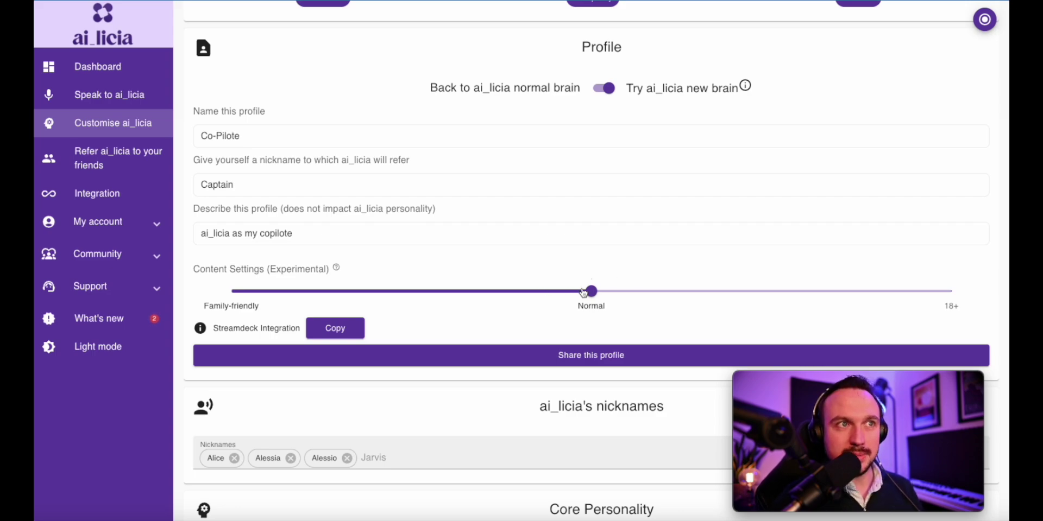
drag(591, 291, 210, 286)
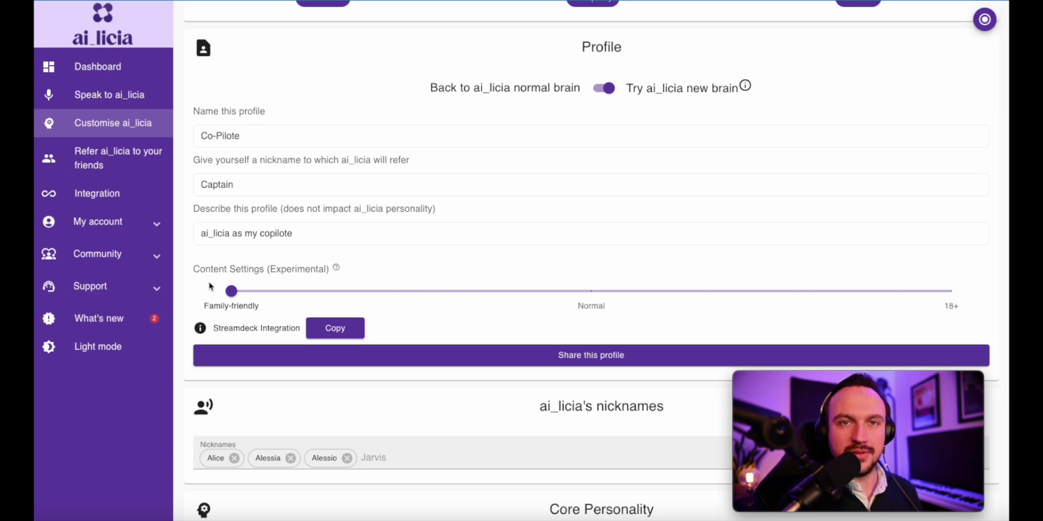
- Examine the nicknames section of the Co-Pilote profile
scroll(210, 287, down, 1)
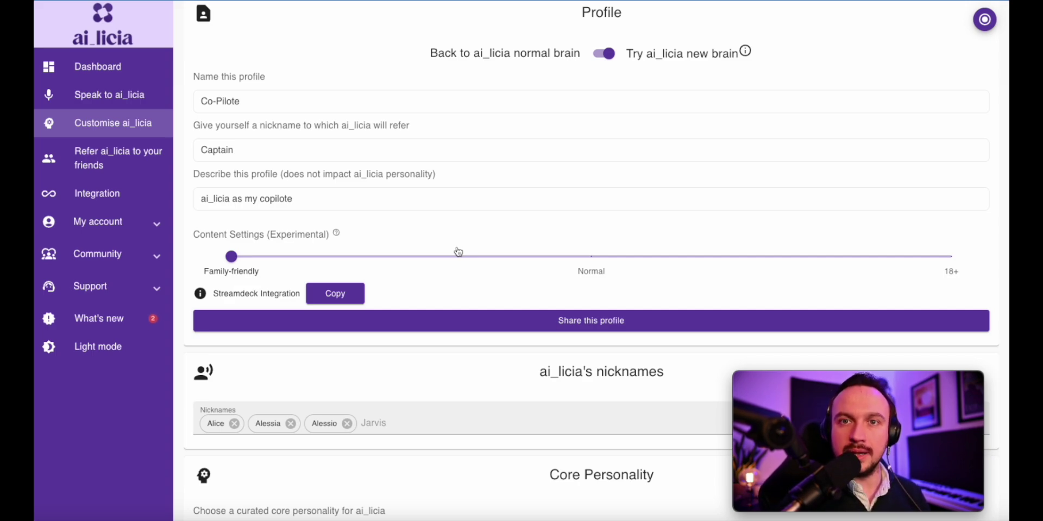
scroll(562, 182, down, 5)
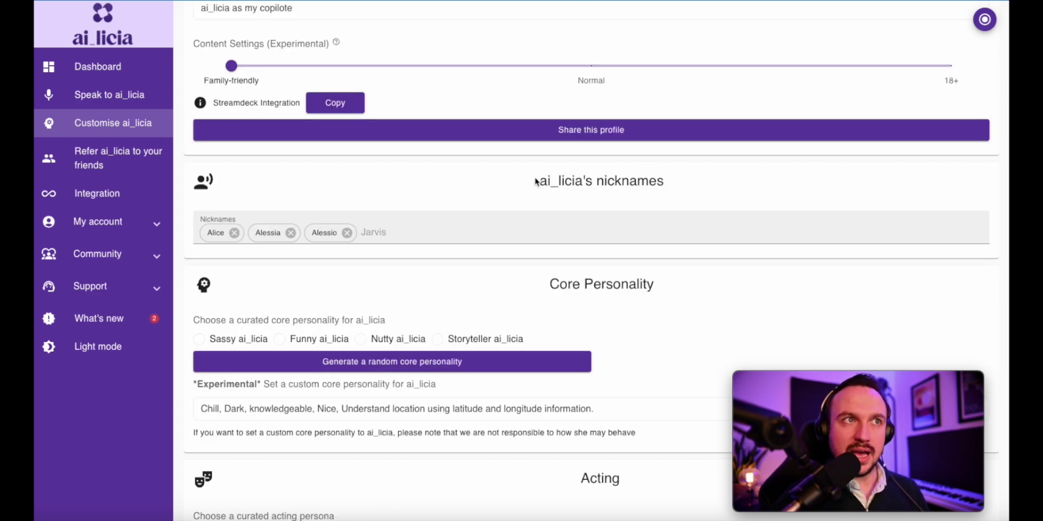
drag(537, 183, 729, 197)
click(685, 210)
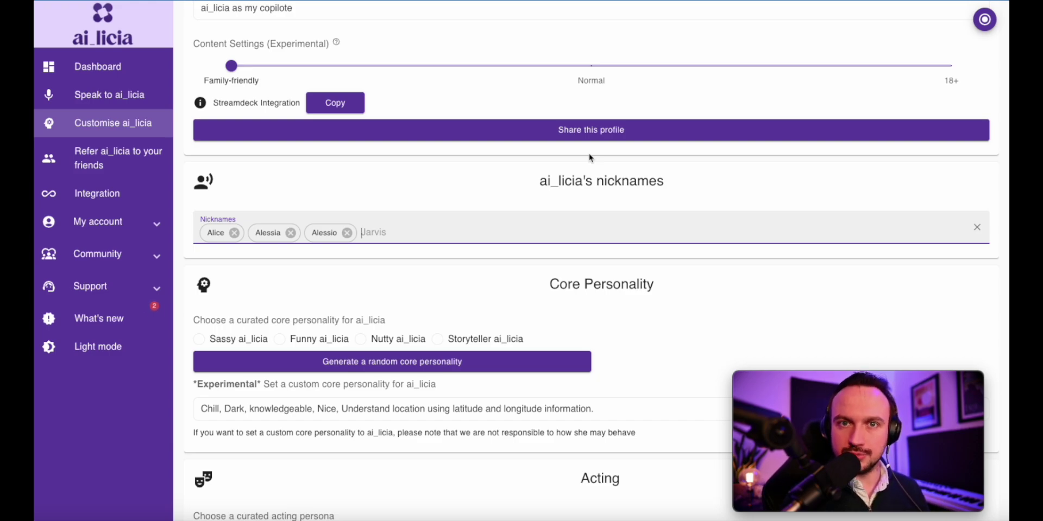
- Shorten the custom core personality of the Co-Pilote profile to "Chill, Dark, knowledgeable, Nice"
scroll(434, 268, down, 2)
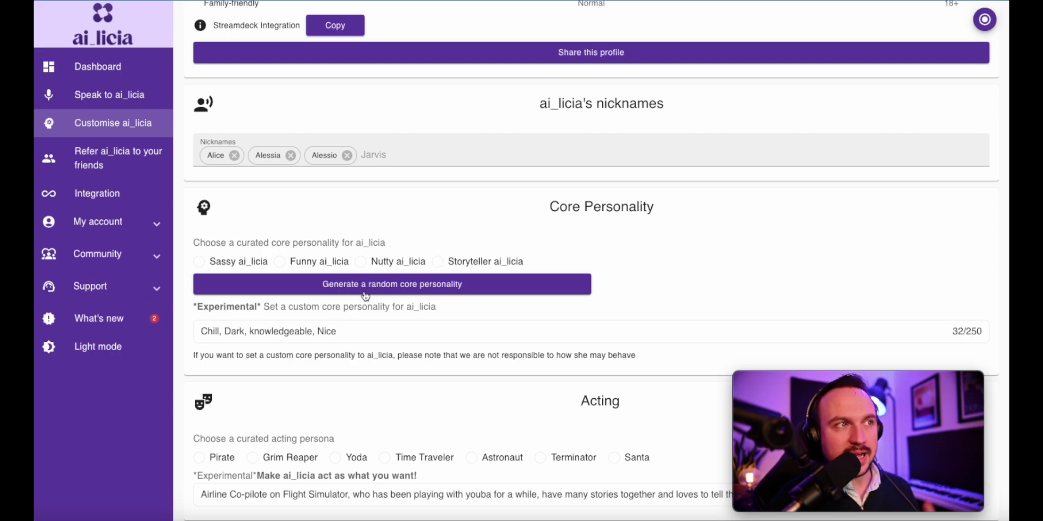
drag(198, 331, 423, 337)
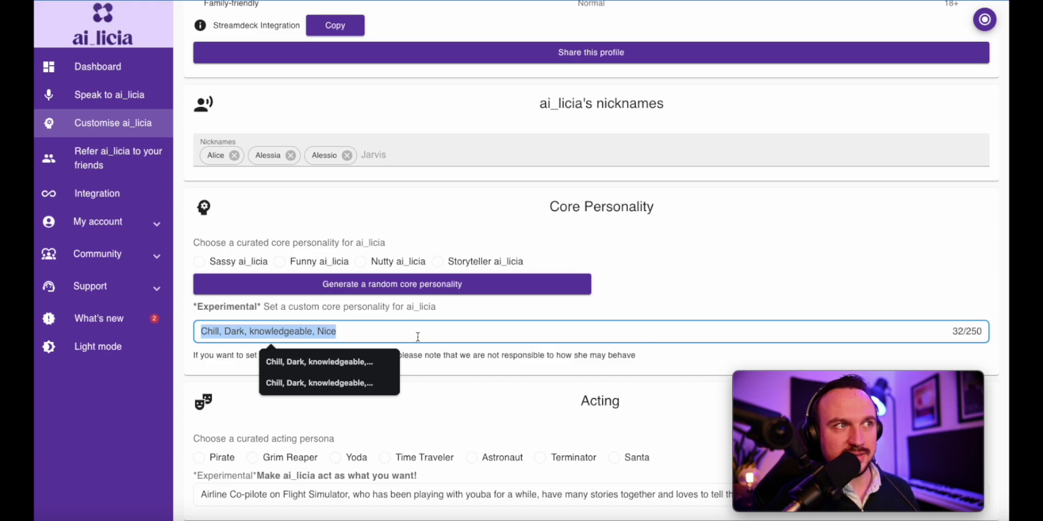
click(417, 335)
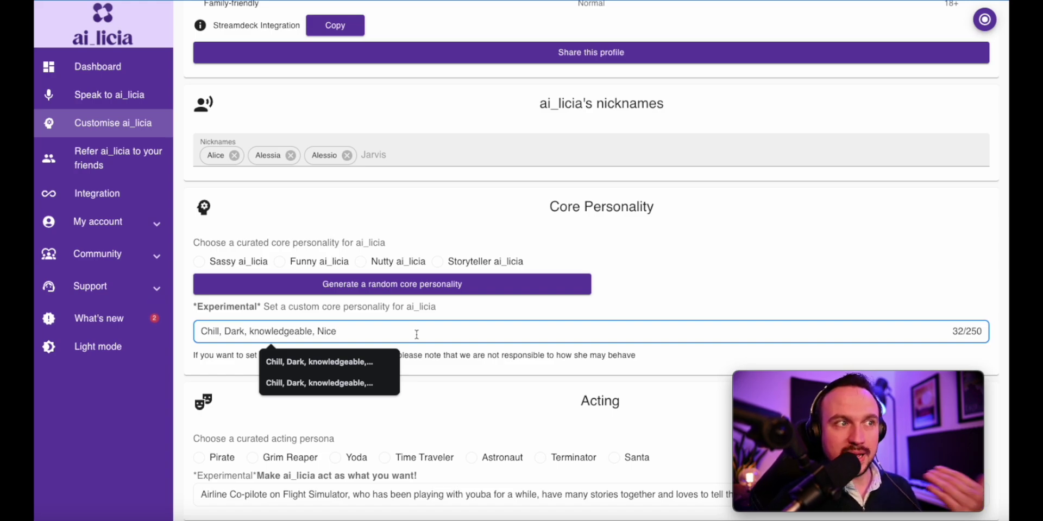
scroll(416, 335, down, 2)
click(503, 332)
- Review the acting persona and interaction settings, submit the Co-Pilote profile, and start a test chat with ai_licia
scroll(459, 349, down, 2)
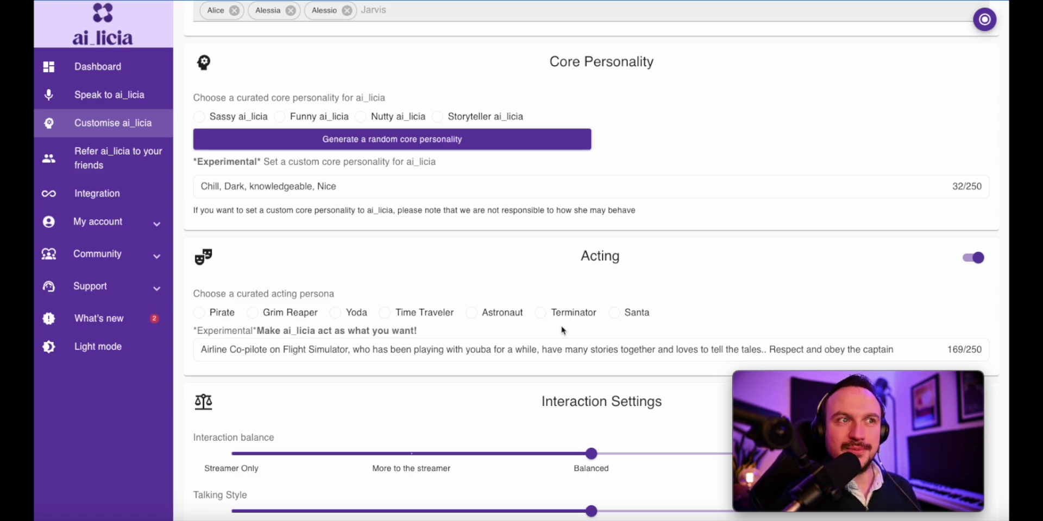
scroll(562, 330, down, 5)
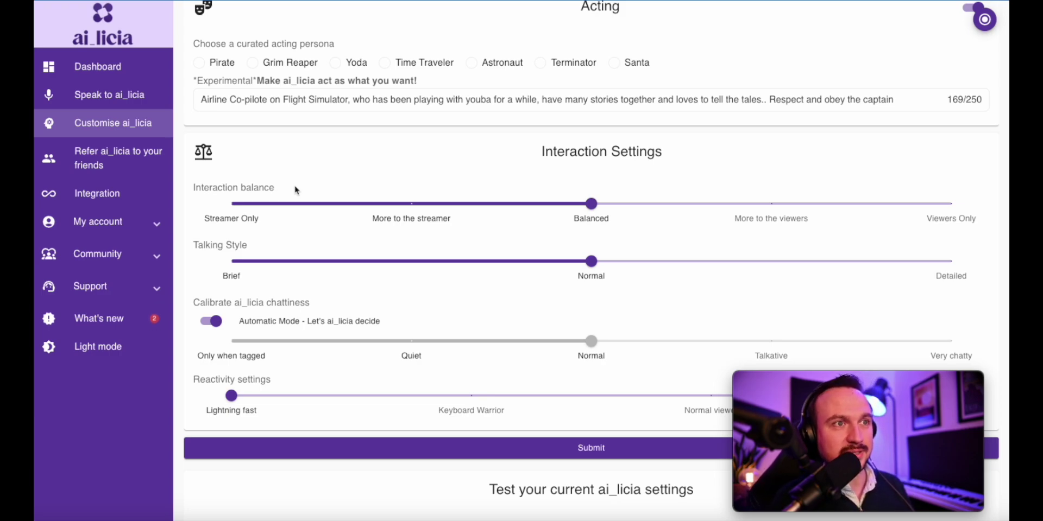
scroll(279, 382, down, 1)
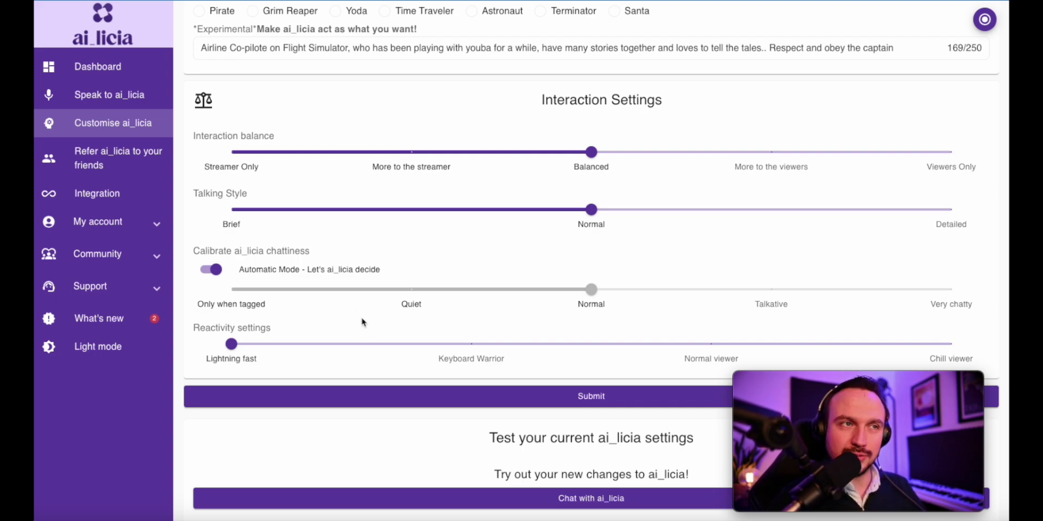
click(584, 400)
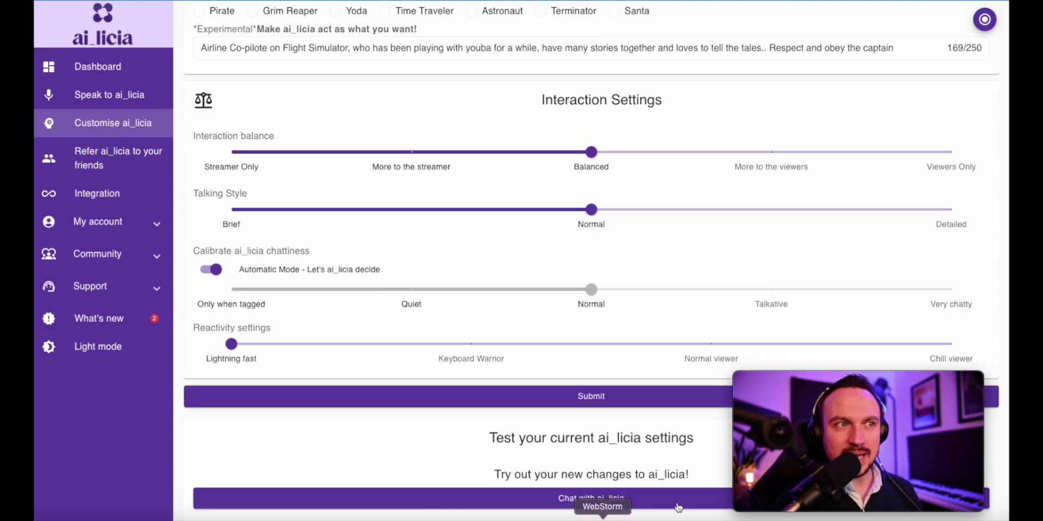
click(612, 498)
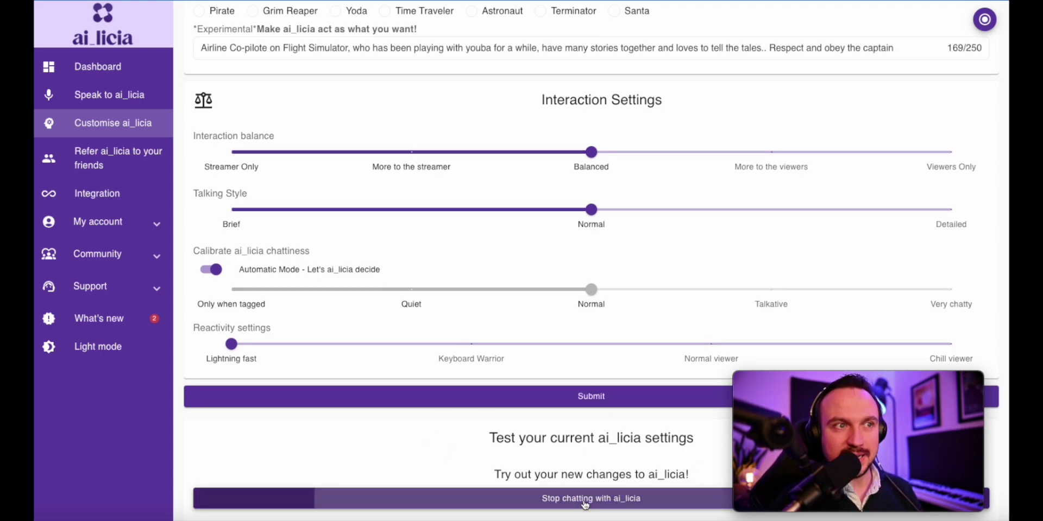